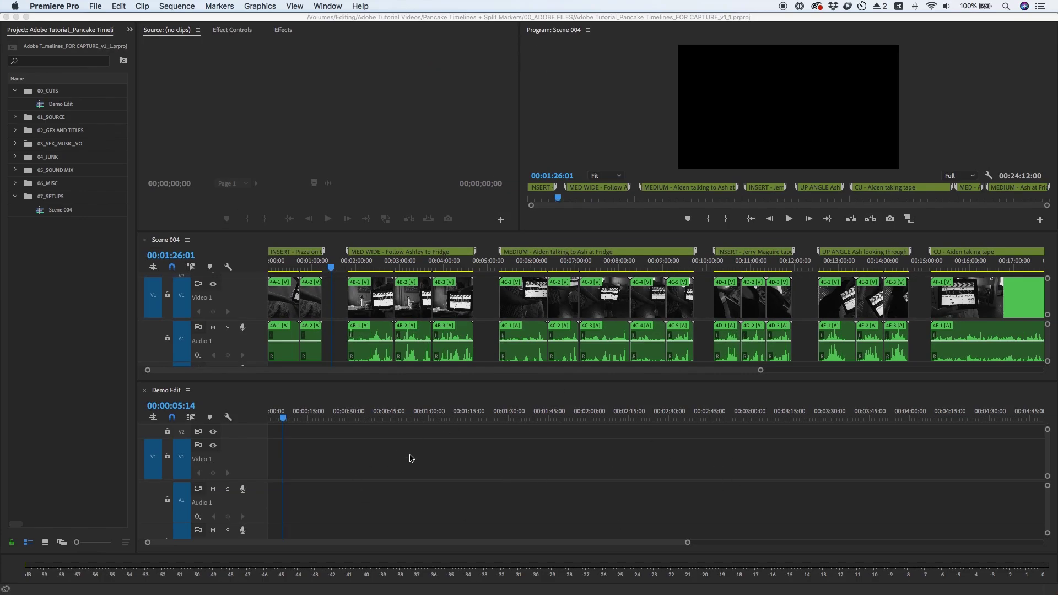
# - Reopen Scene 004 and Demo Edit, docking Demo Edit's timeline below Scene 004 and making it taller
pyautogui.click(145, 391)
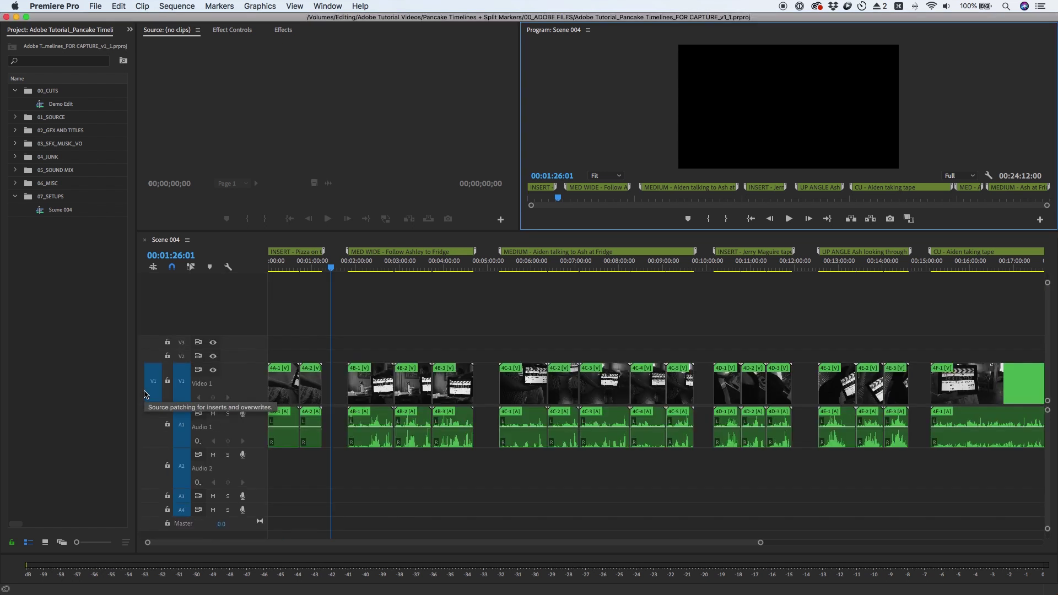
pyautogui.click(145, 240)
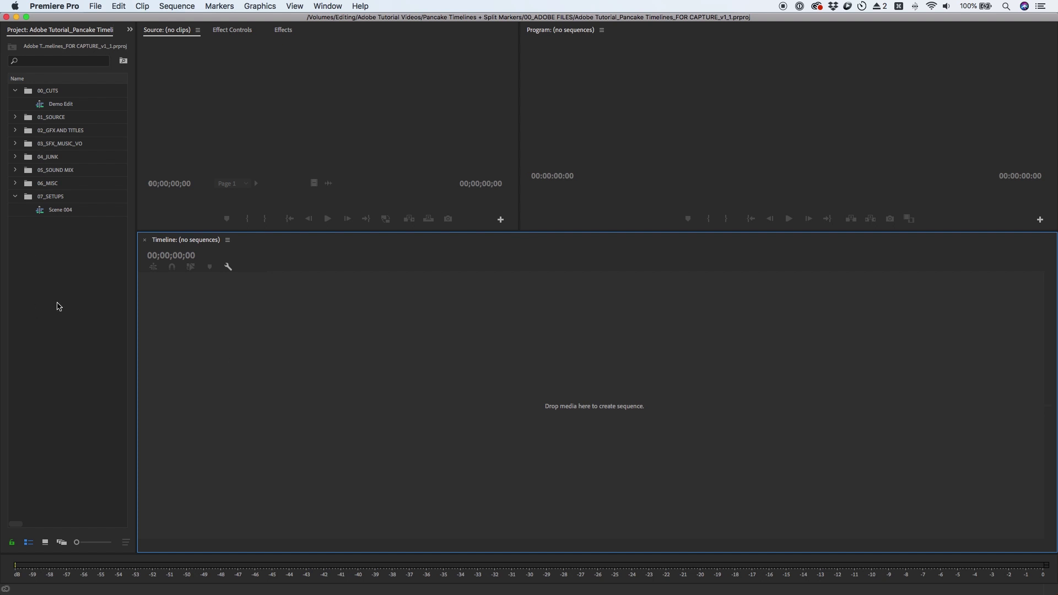
pyautogui.doubleClick(38, 212)
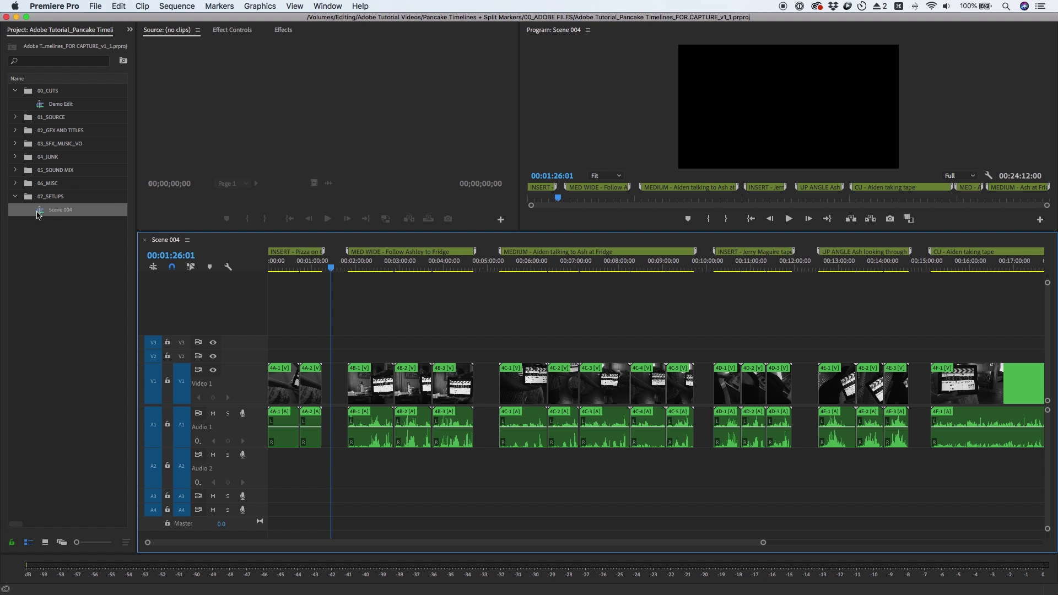
pyautogui.doubleClick(41, 104)
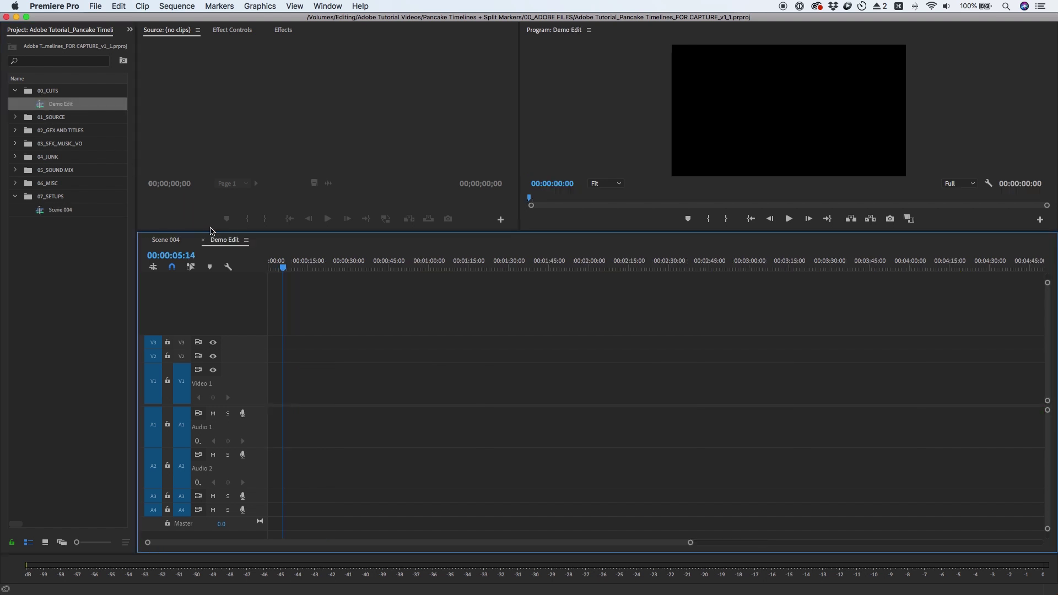
pyautogui.moveTo(223, 243); pyautogui.dragTo(452, 542)
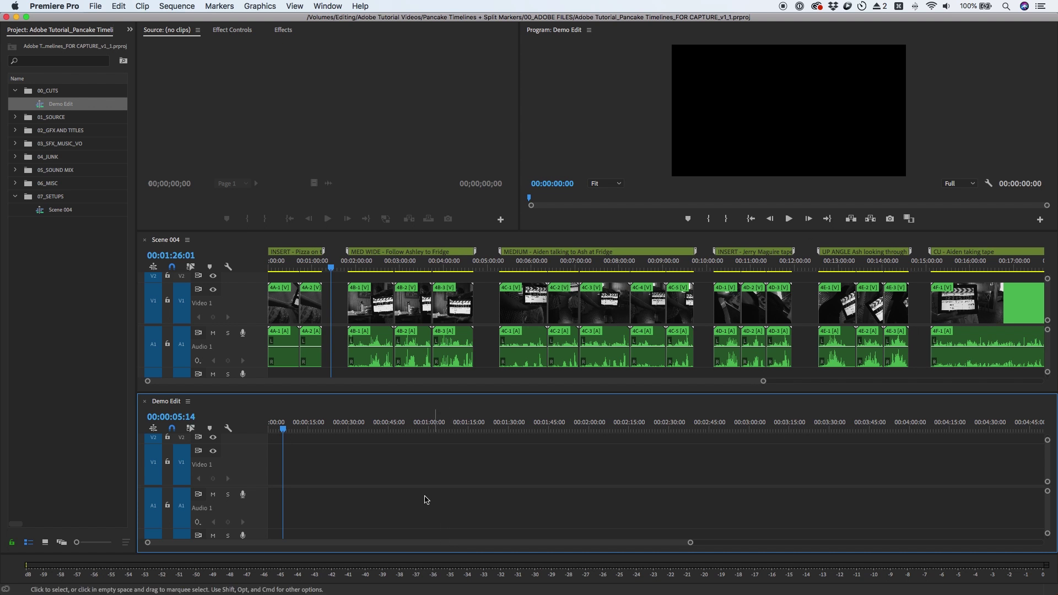
pyautogui.moveTo(340, 392); pyautogui.dragTo(339, 381)
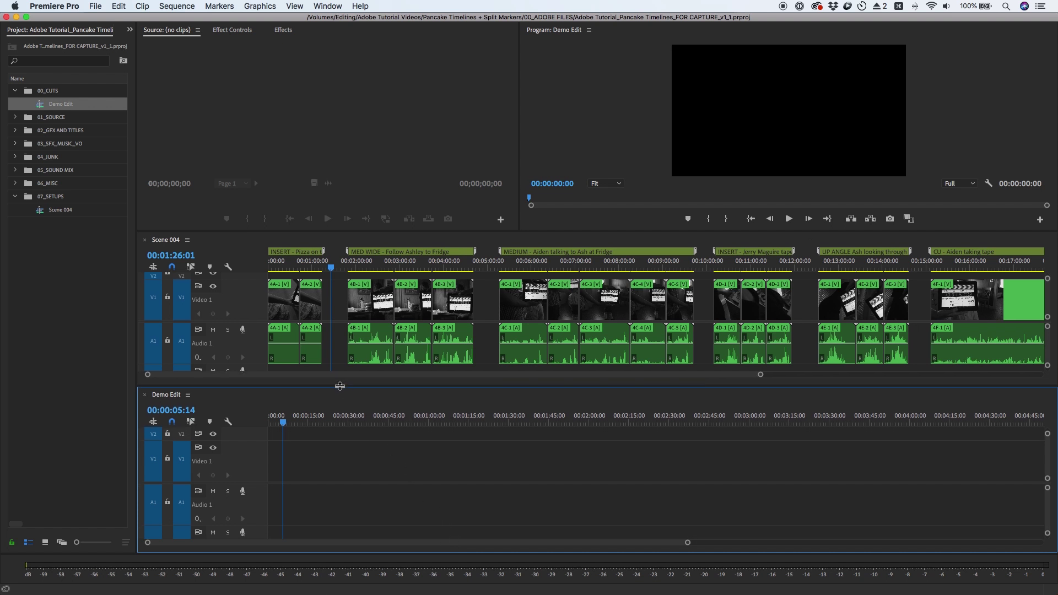
# - Split a short piece out of clip 4B-1 in Scene 004 and drag it into Demo Edit
pyautogui.click(369, 267)
pyautogui.press('super+k')
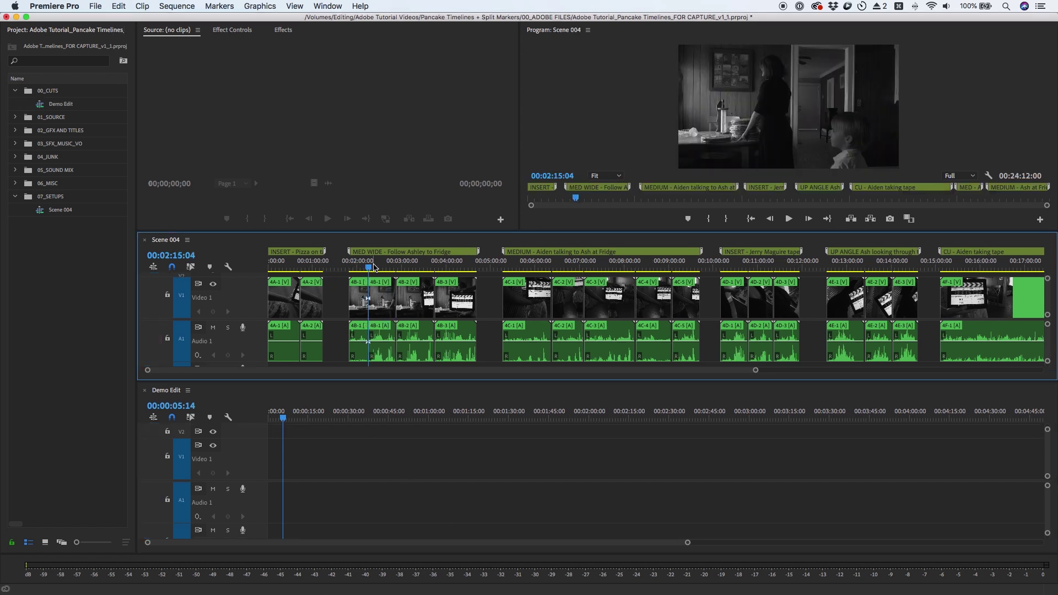
pyautogui.click(381, 267)
pyautogui.press('super+k')
pyautogui.click(376, 268)
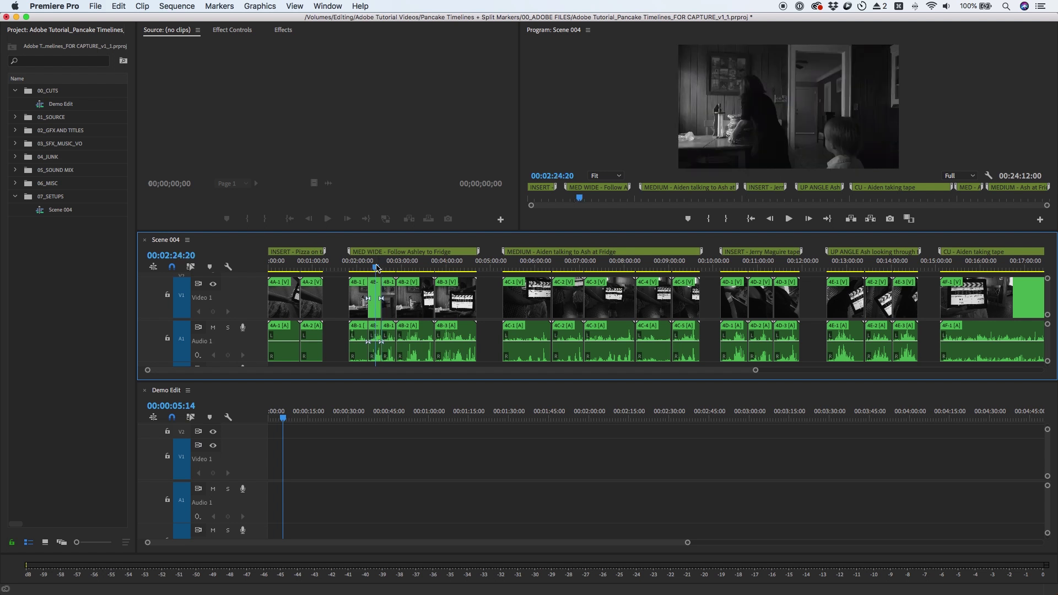
pyautogui.click(374, 300)
pyautogui.moveTo(374, 300); pyautogui.dragTo(291, 459)
# - Split 4C-3 between 00:07:33:19 and 00:07:41:23 and place that piece after 4B-1 in Demo Edit
pyautogui.click(605, 267)
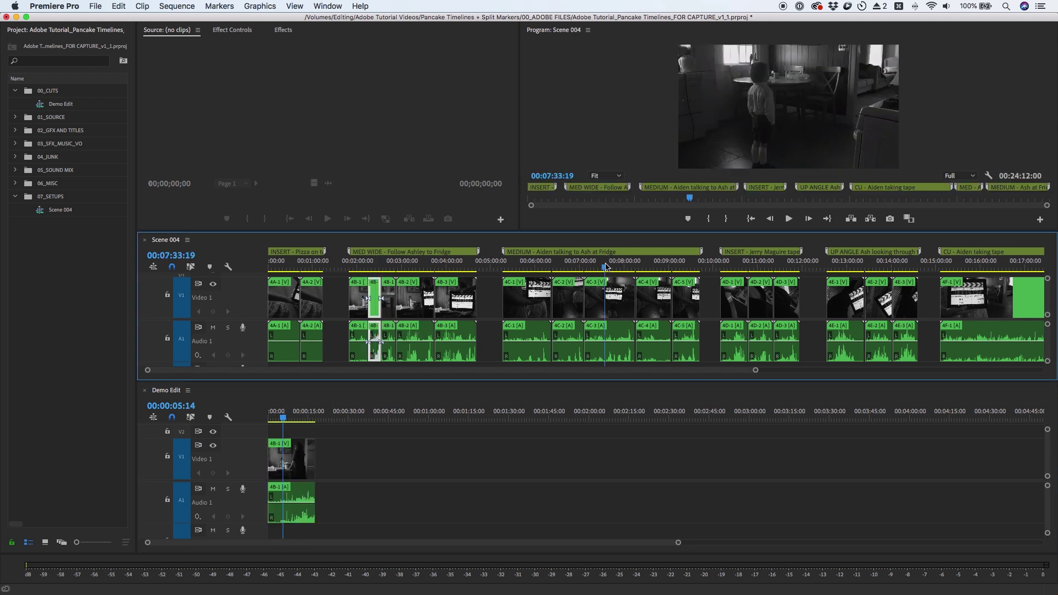
pyautogui.press('super+k')
pyautogui.click(612, 267)
pyautogui.press('super+k')
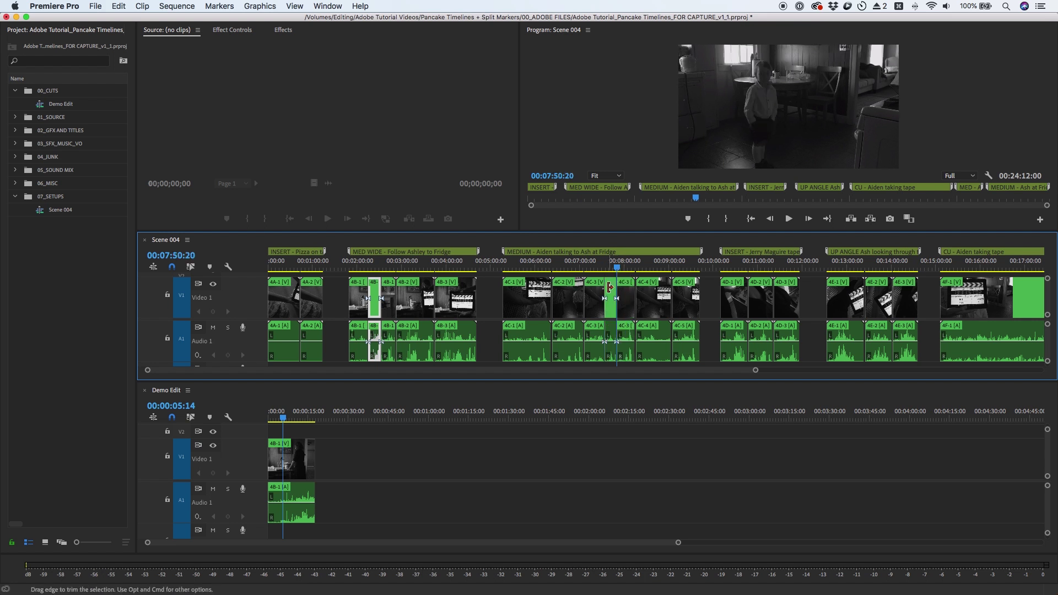
pyautogui.click(612, 284)
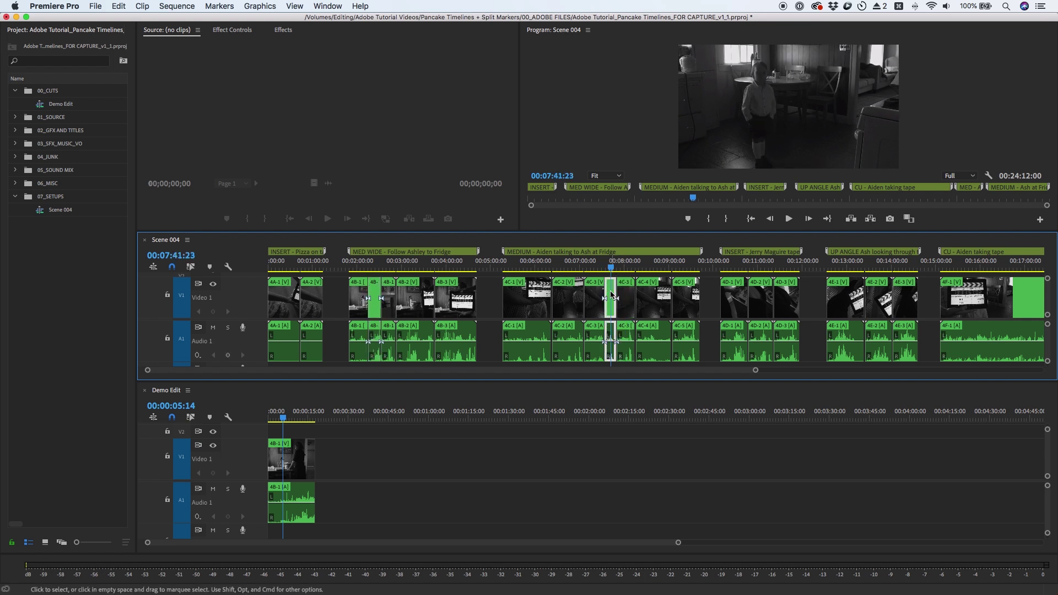
pyautogui.moveTo(612, 295); pyautogui.dragTo(349, 456)
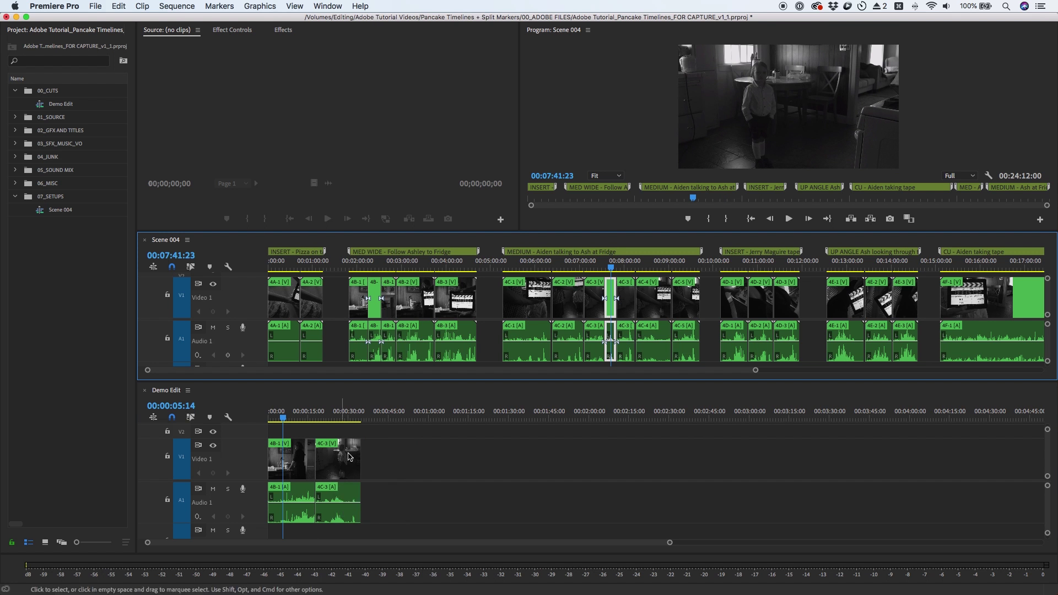
pyautogui.click(403, 417)
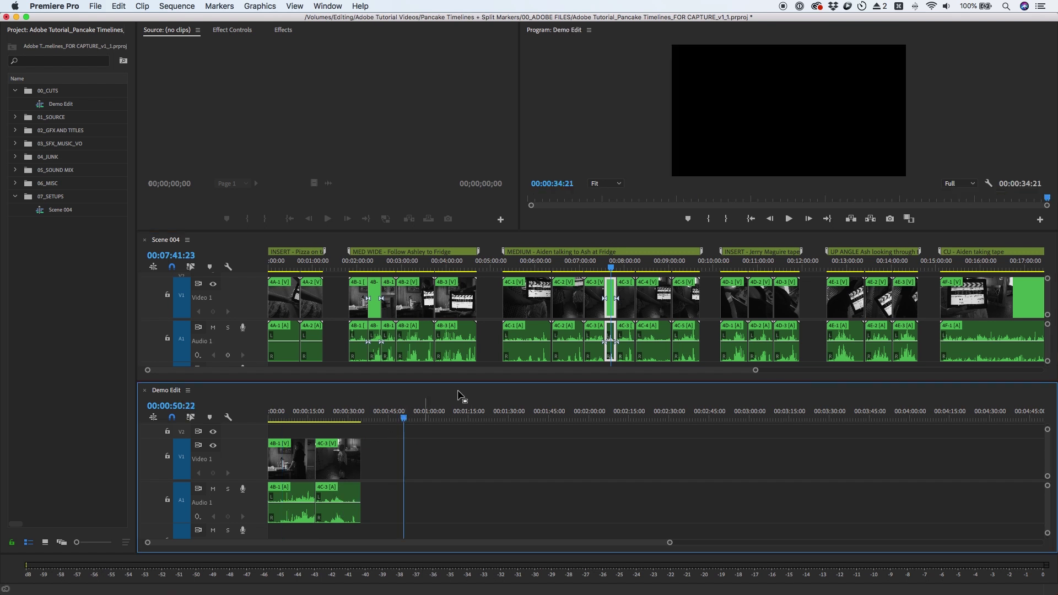
# - Cut a short section out of clip 4D-2 with two Add Edit splits
pyautogui.click(759, 267)
pyautogui.press('super+k')
pyautogui.click(766, 268)
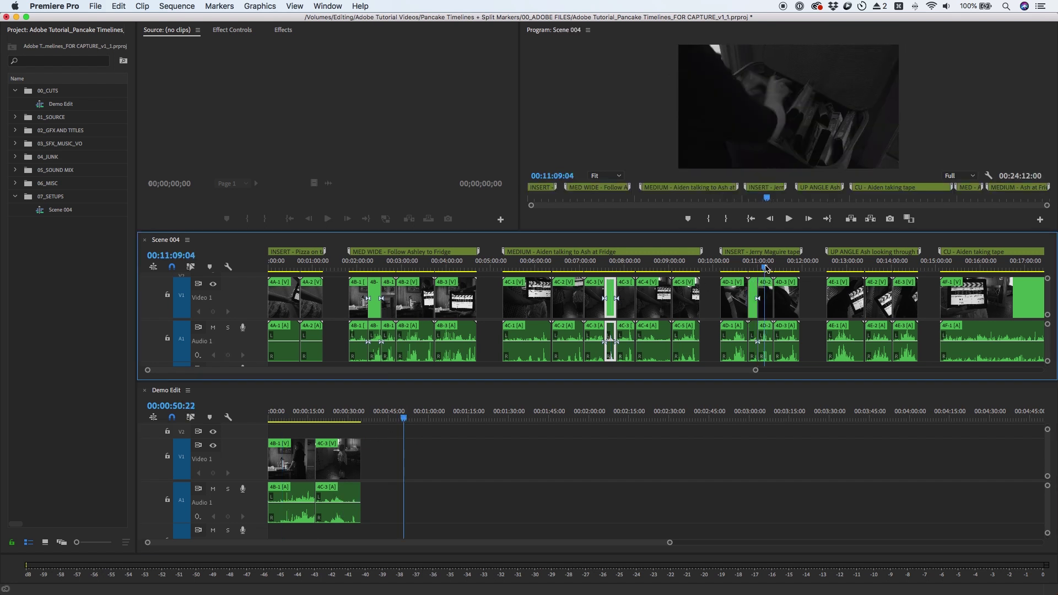
pyautogui.press('super+k')
pyautogui.moveTo(763, 268); pyautogui.dragTo(760, 269)
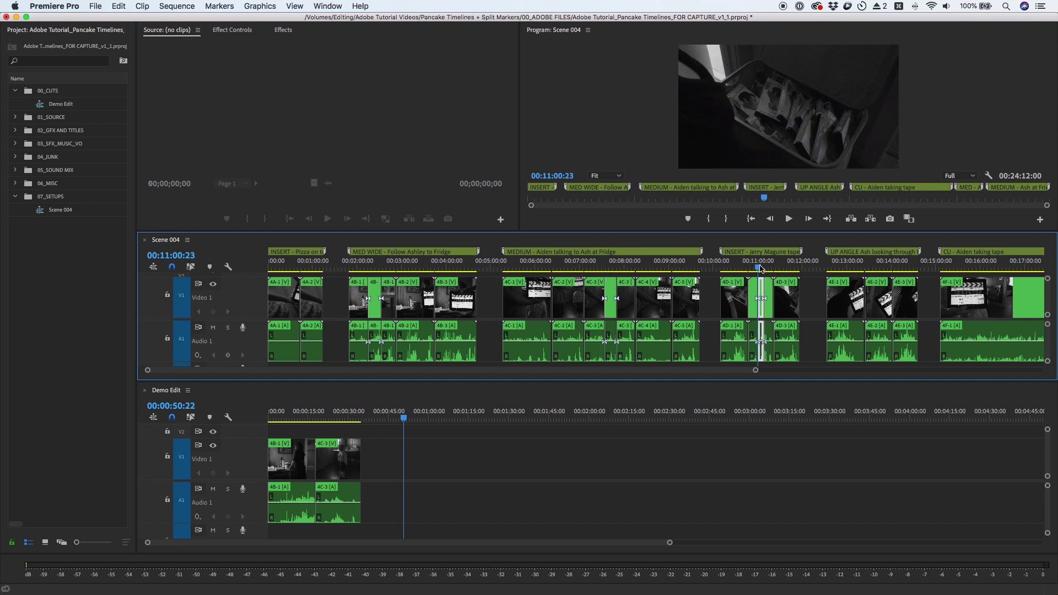
pyautogui.click(118, 7)
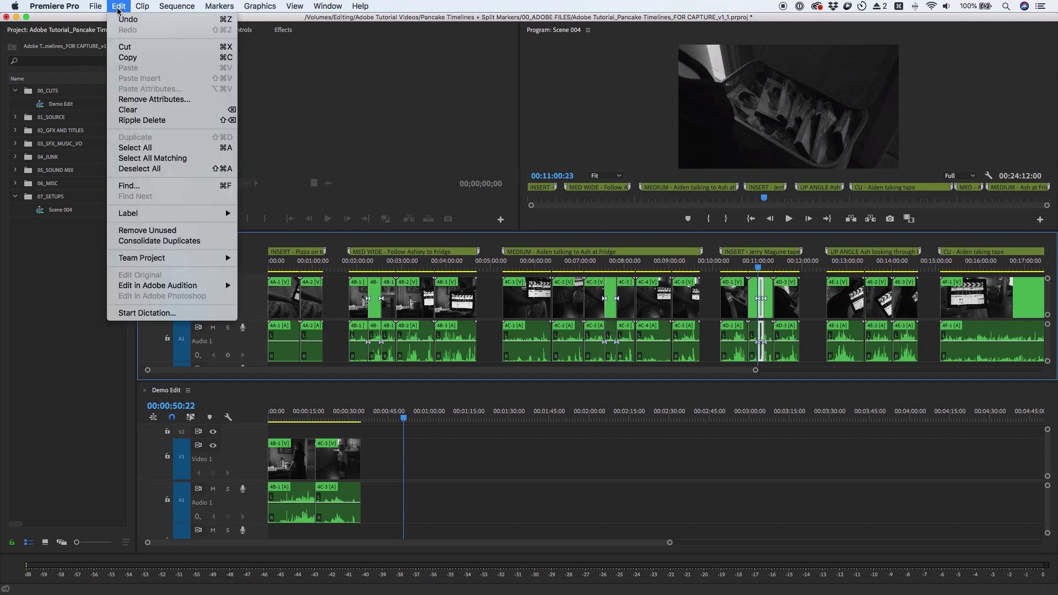
# - Copy the cut 4D-2 section and paste it at the end of Demo Edit
pyautogui.click(135, 60)
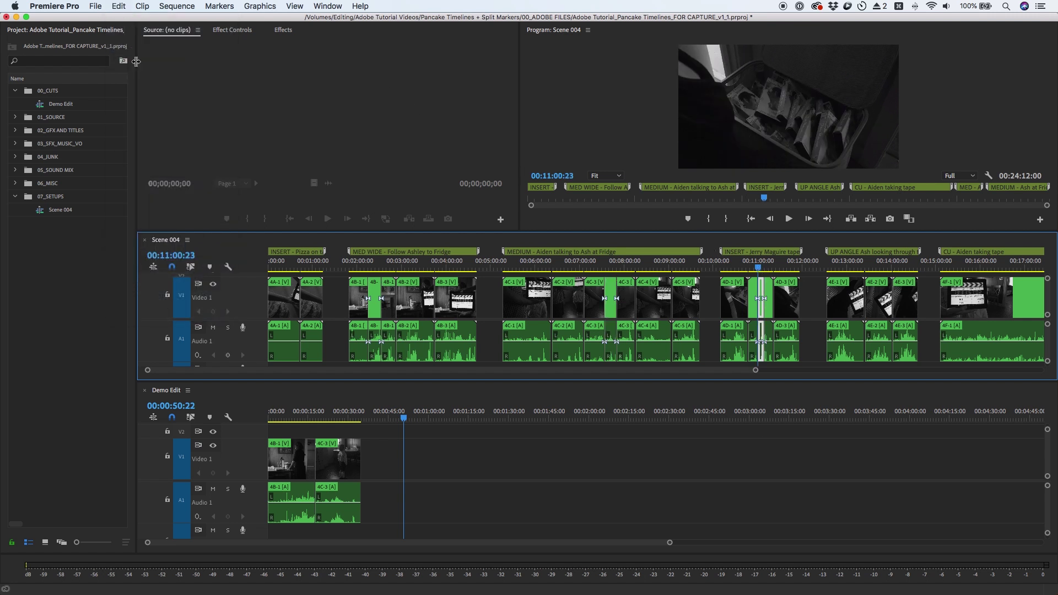
pyautogui.click(400, 422)
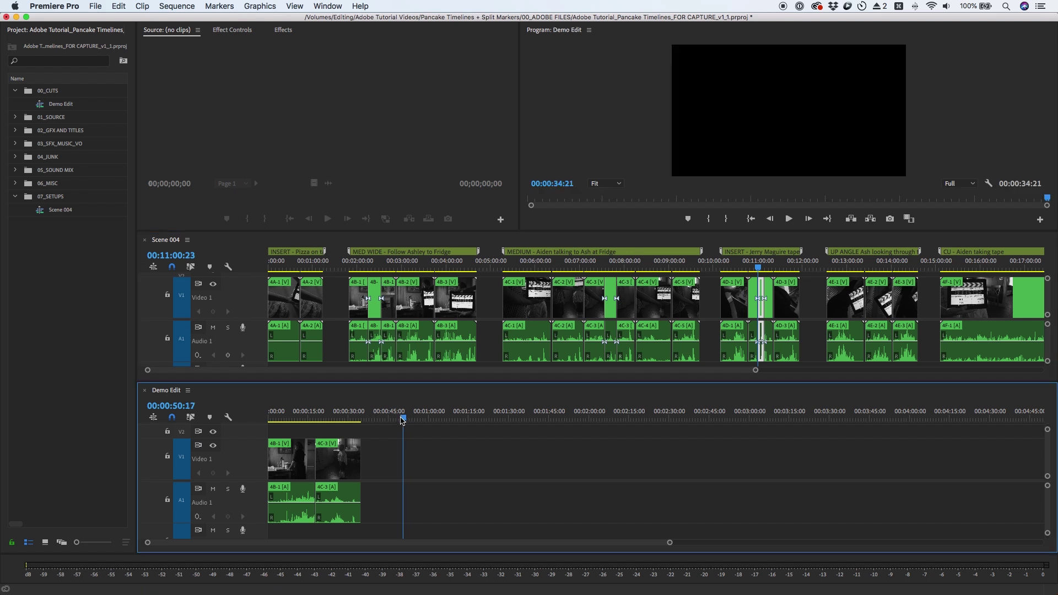
pyautogui.click(117, 7)
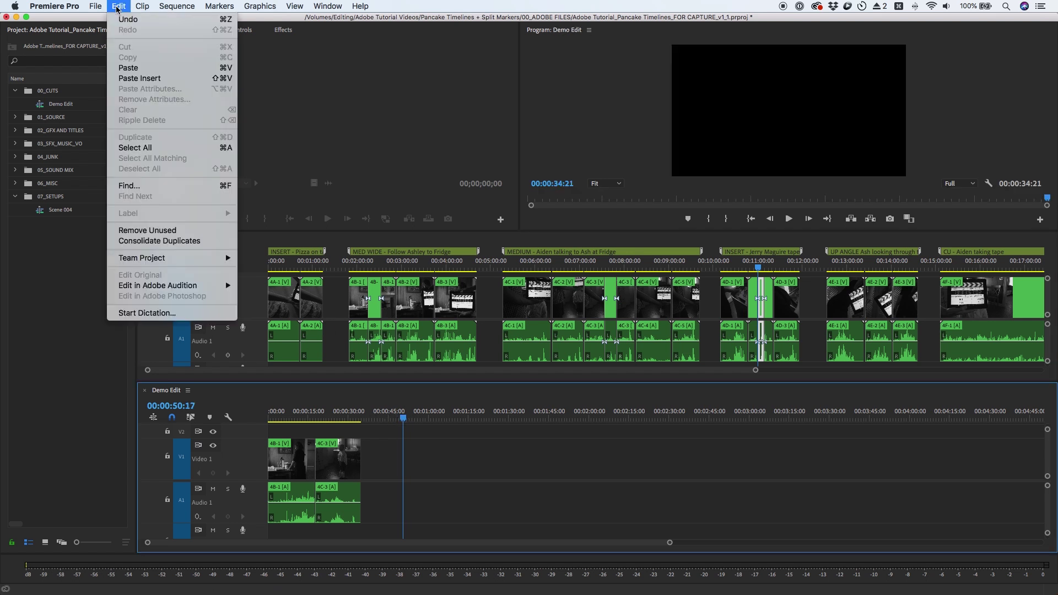
pyautogui.click(132, 67)
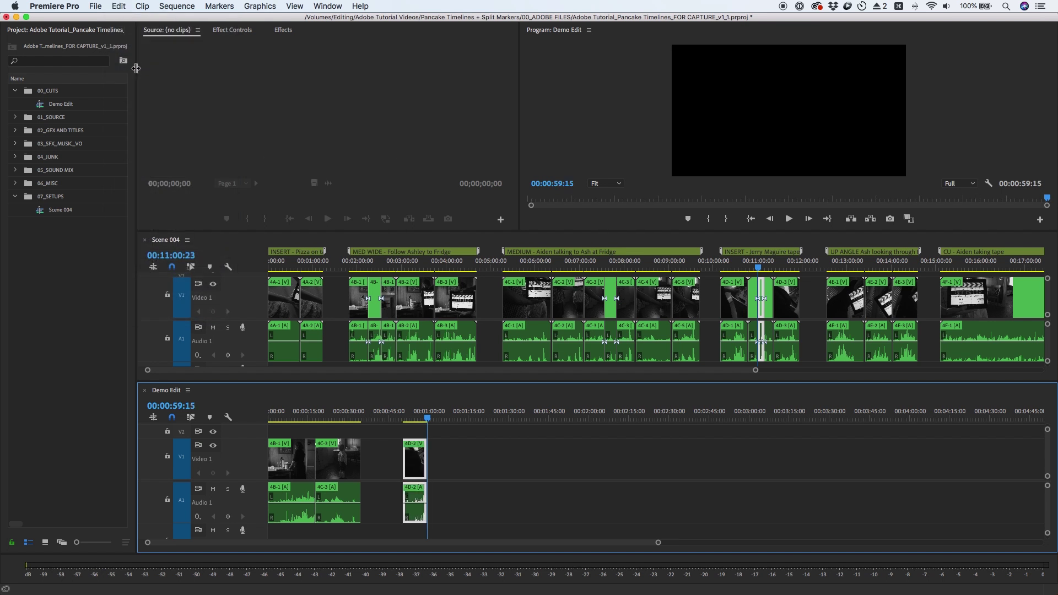
# - With A1 untargeted, copy more Scene 004 clips to Demo Edit's end, then close Scene 004's timeline
pyautogui.click(808, 300)
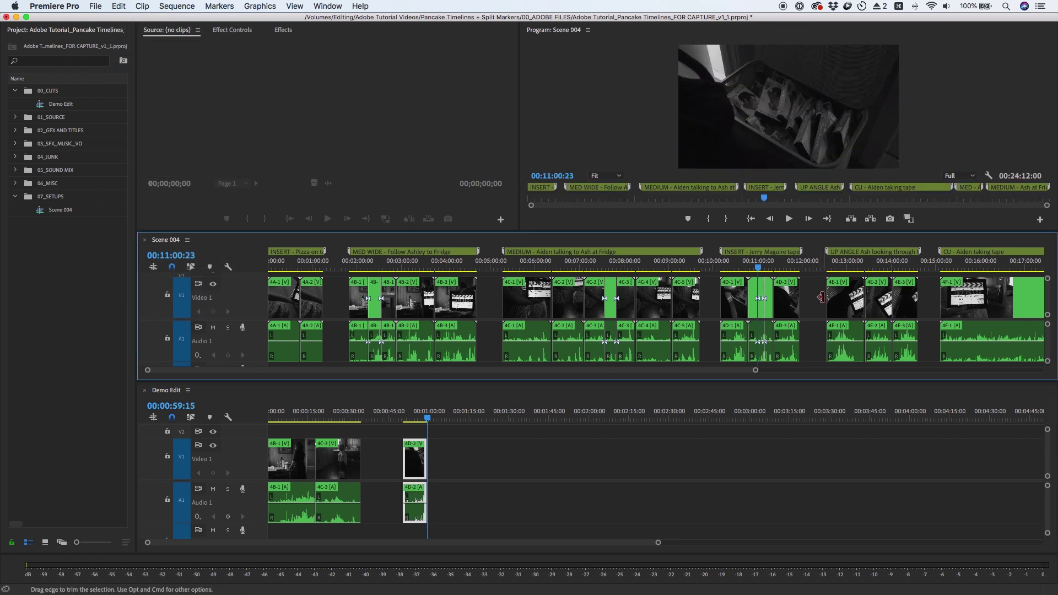
pyautogui.moveTo(838, 268); pyautogui.dragTo(851, 267)
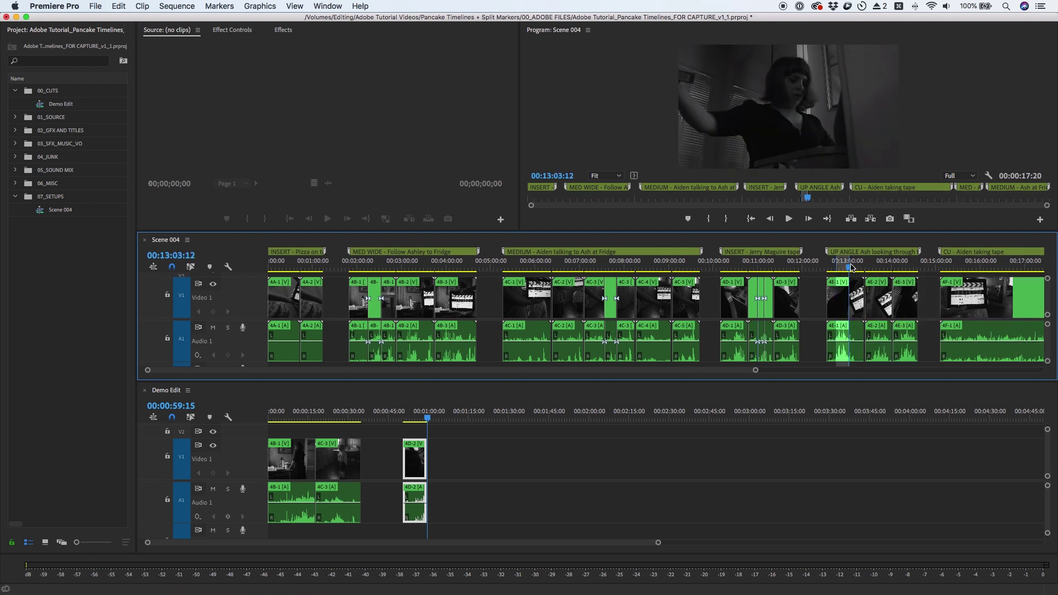
pyautogui.click(185, 343)
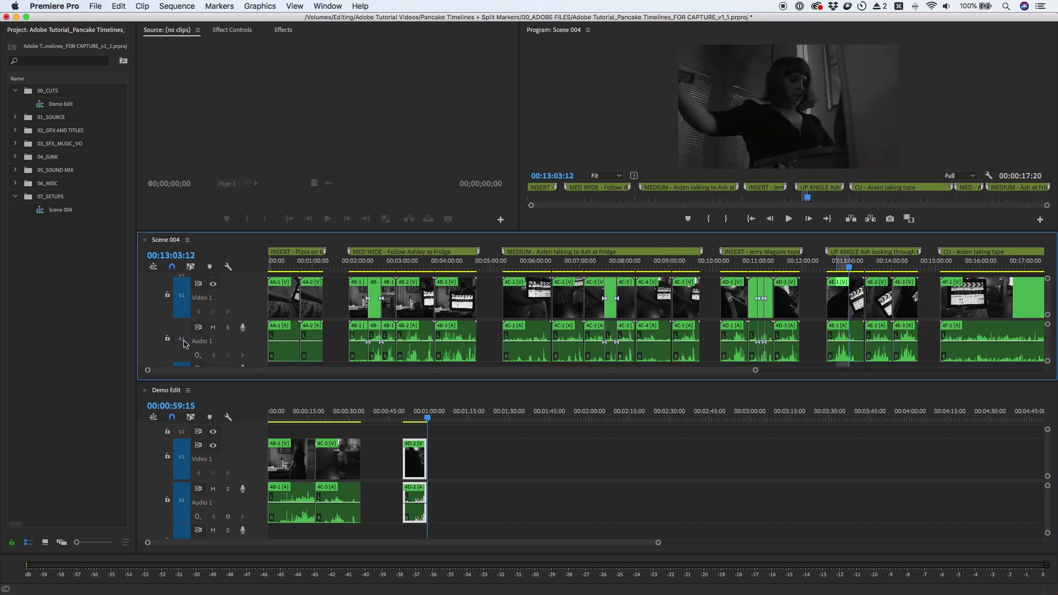
pyautogui.click(120, 8)
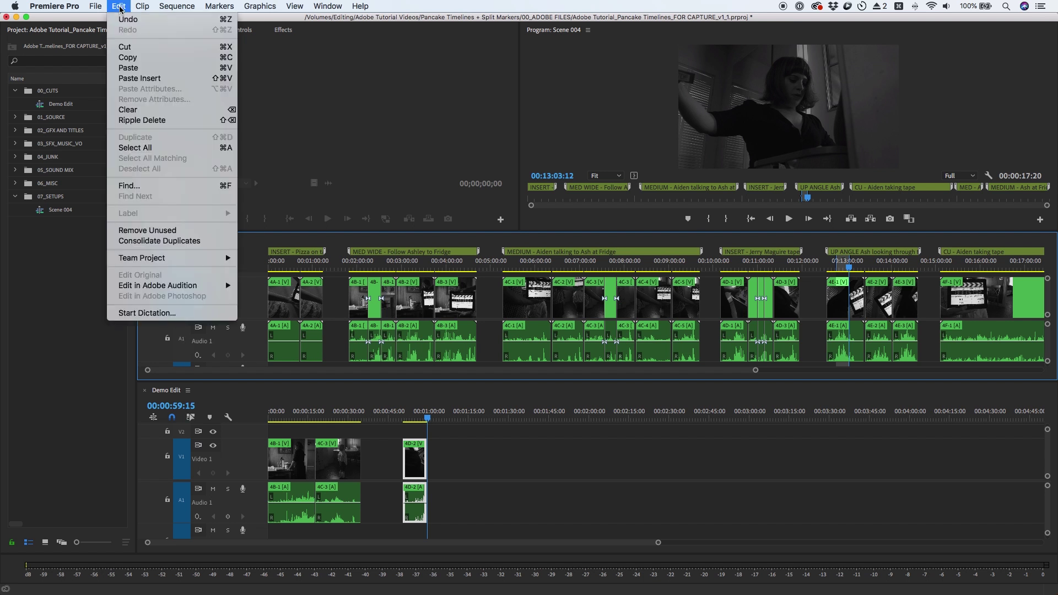
pyautogui.click(135, 59)
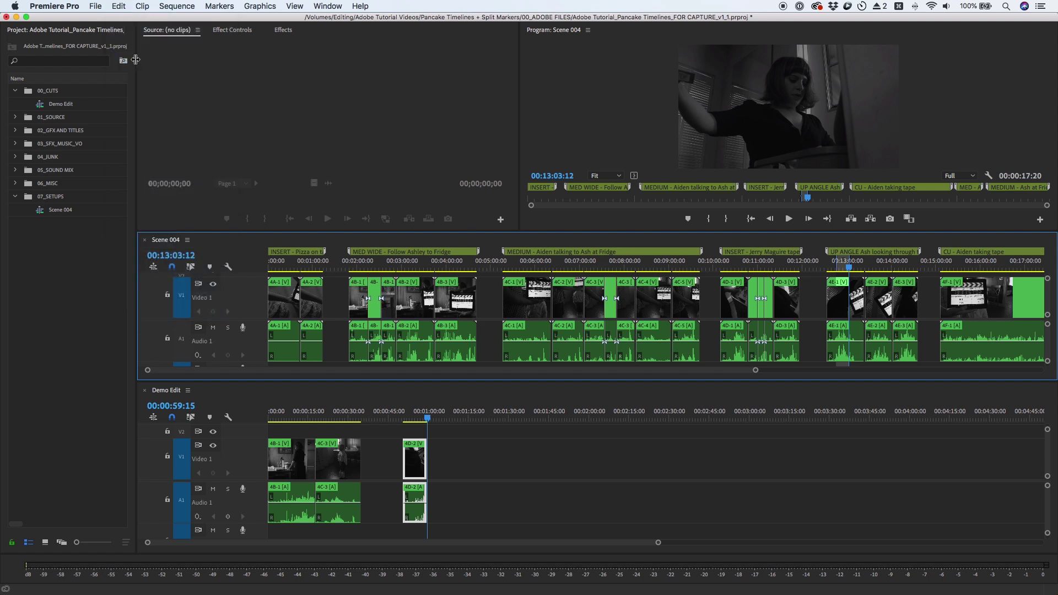
pyautogui.click(441, 418)
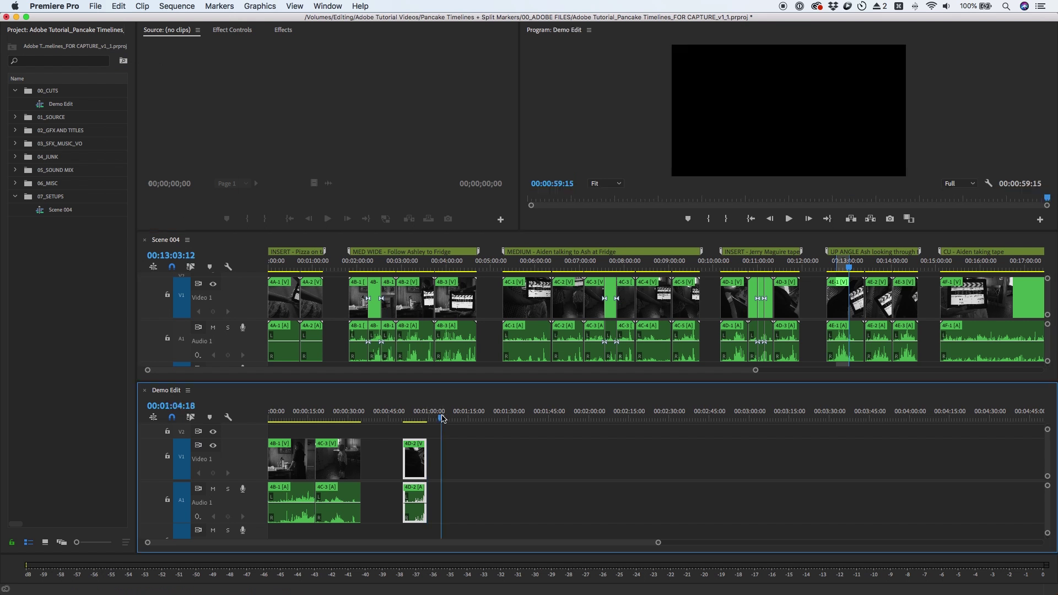
pyautogui.click(119, 7)
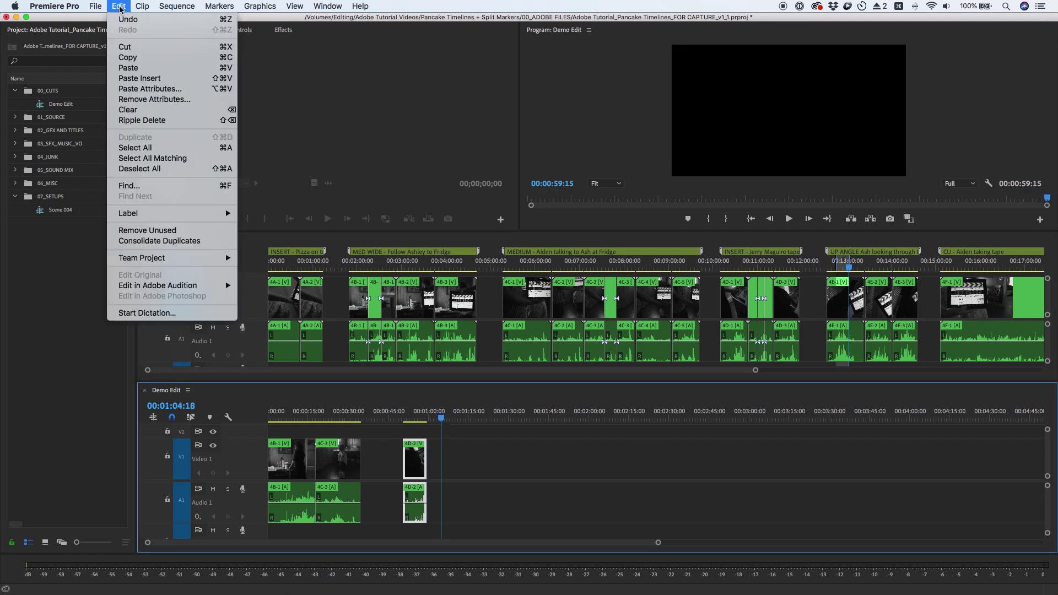
pyautogui.click(132, 69)
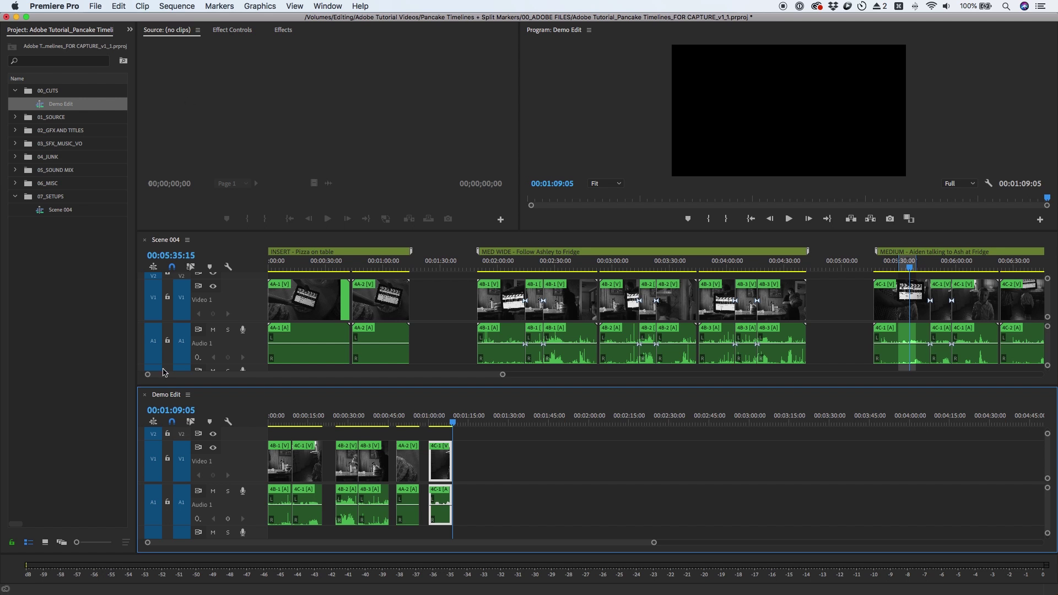
pyautogui.click(145, 240)
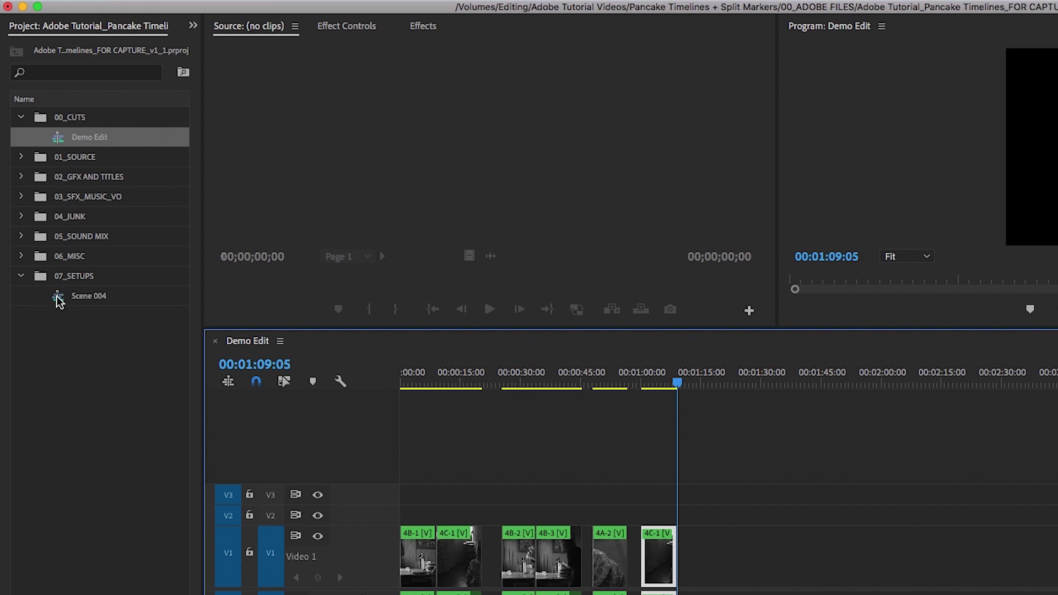
# - Load Scene 004 into the Source Monitor and use its wrench menu's Open Sequence in Timeline
pyautogui.moveTo(59, 301)
pyautogui.click(59, 301)
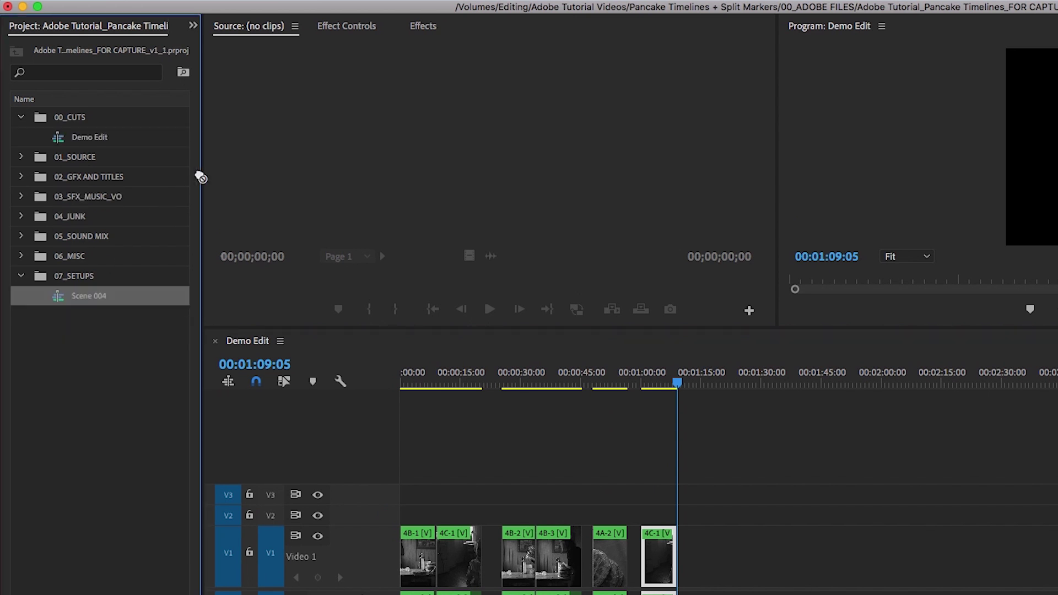
pyautogui.moveTo(357, 143); pyautogui.dragTo(359, 146)
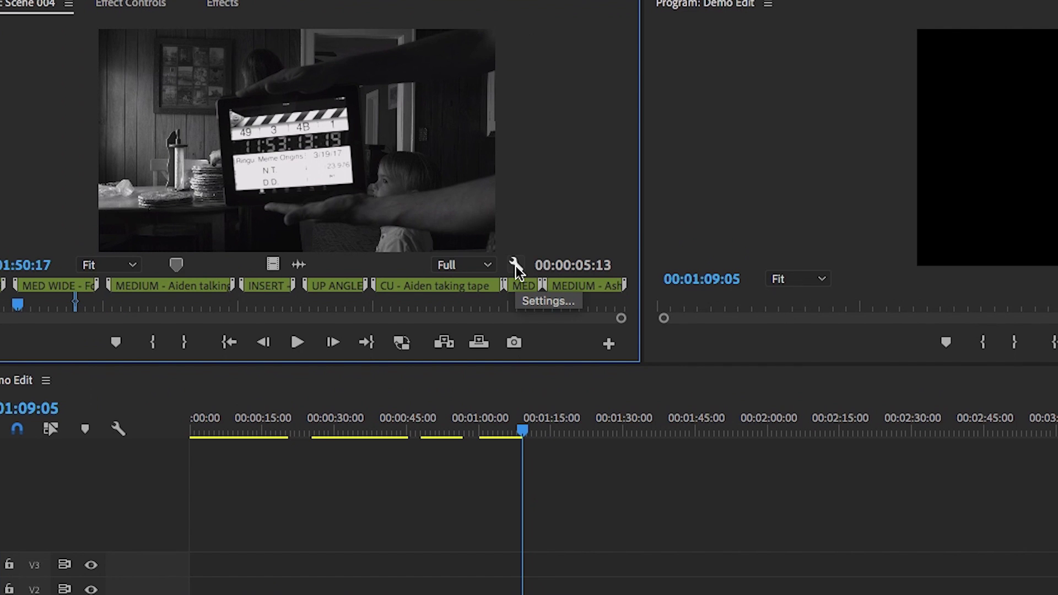
pyautogui.click(515, 265)
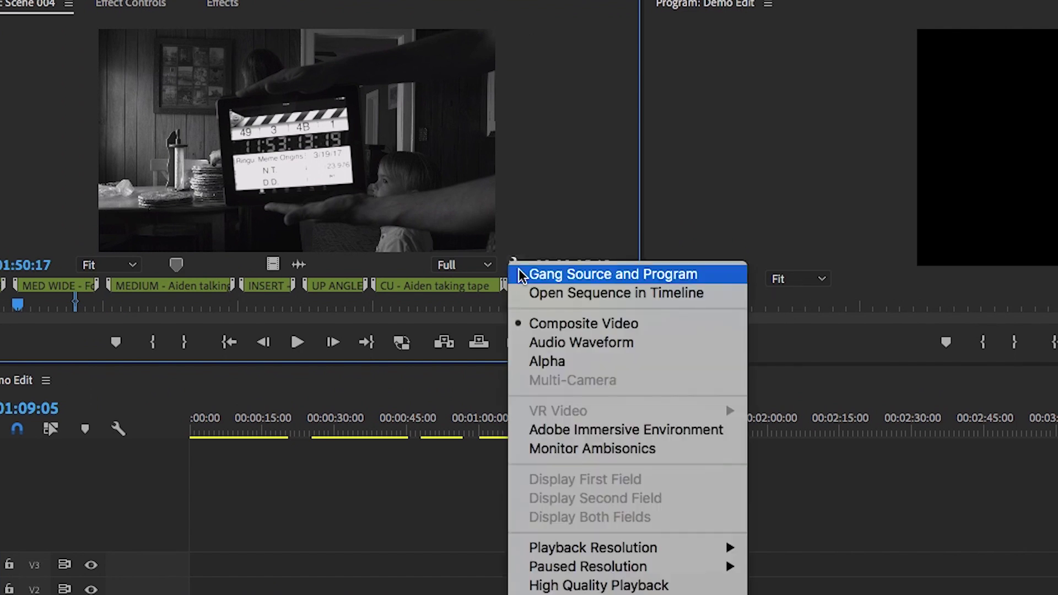
pyautogui.click(520, 293)
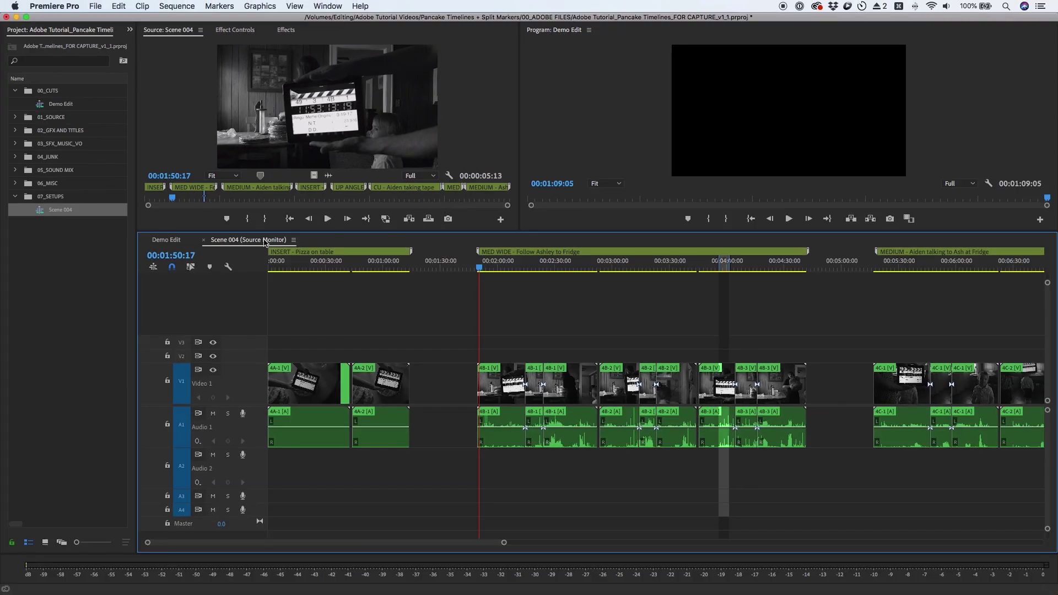
# - Dock the Scene 004 (Source Monitor) timeline above Demo Edit, playhead at 00:02:31:16
pyautogui.moveTo(288, 251)
pyautogui.moveTo(265, 241); pyautogui.dragTo(307, 268)
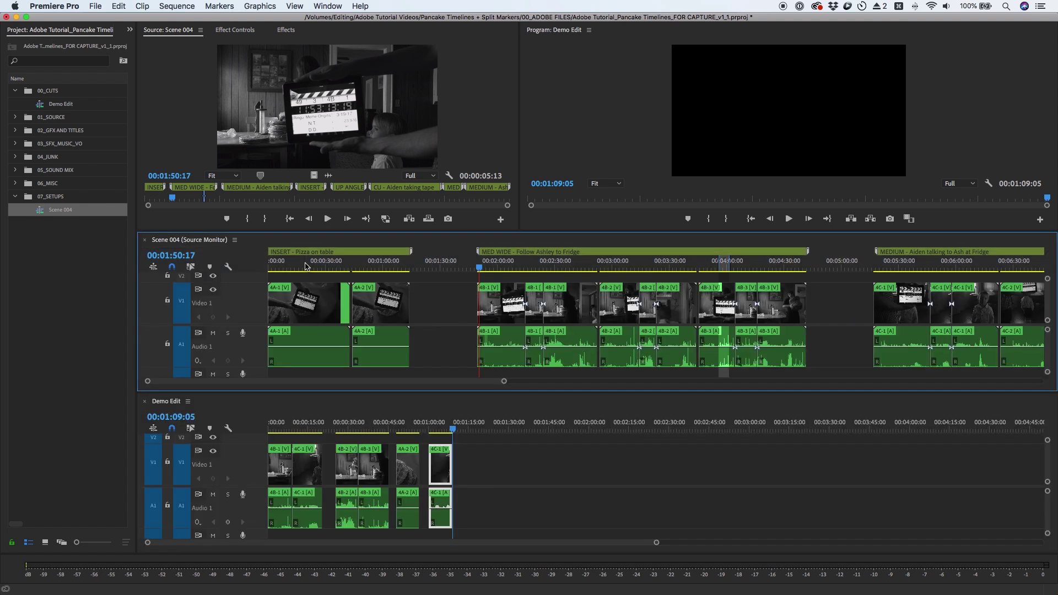
pyautogui.click(559, 269)
# - Zoom out the source timeline, clear In/Out, and overwrite the 4C-2 shot into Demo Edit
pyautogui.press('-')
pyautogui.press('-')
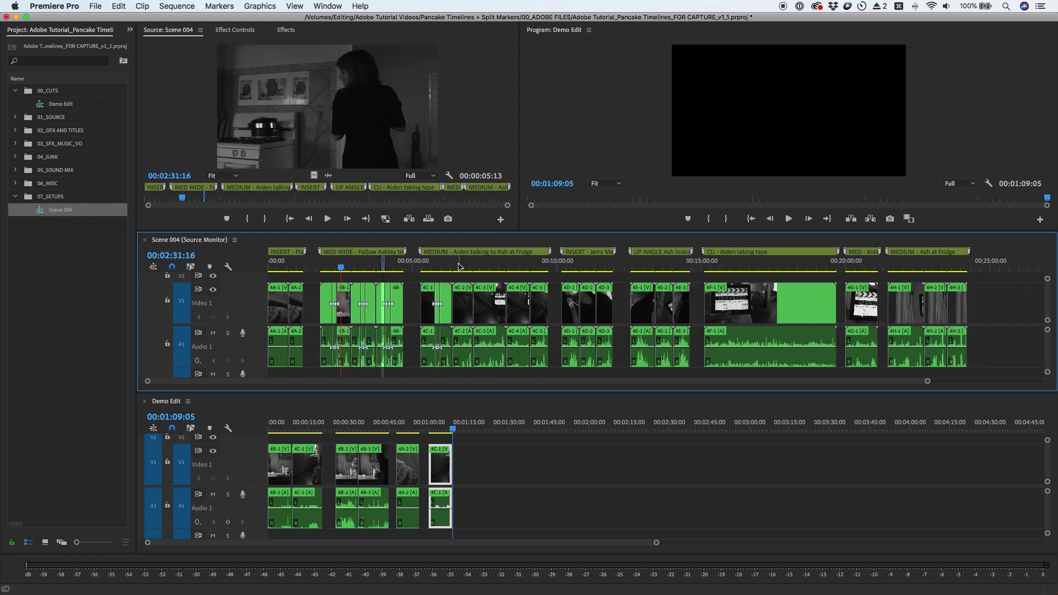
pyautogui.hotkey('alt', 'x')
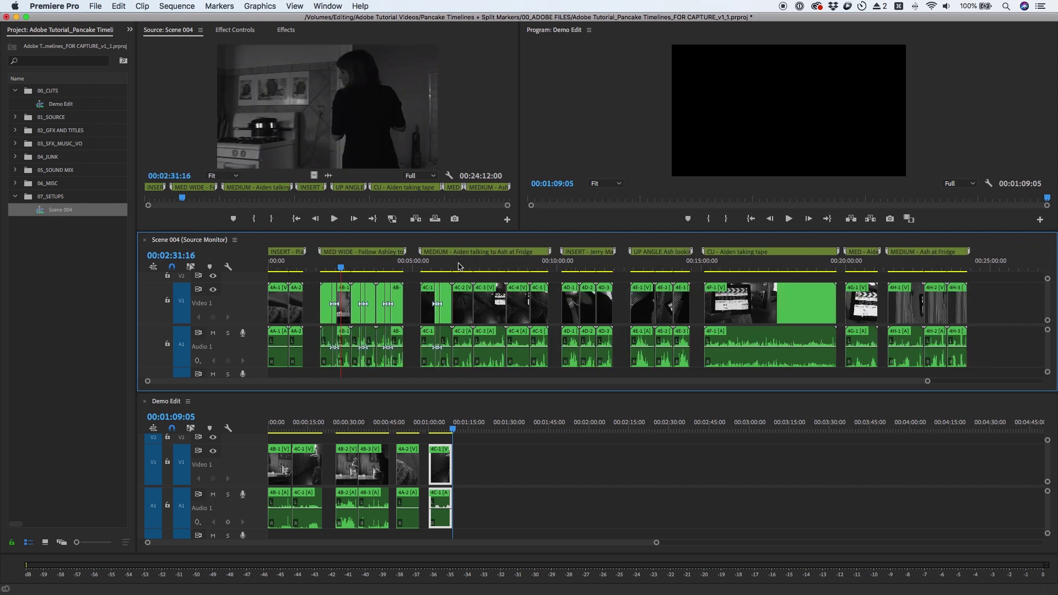
pyautogui.click(461, 267)
pyautogui.press('i')
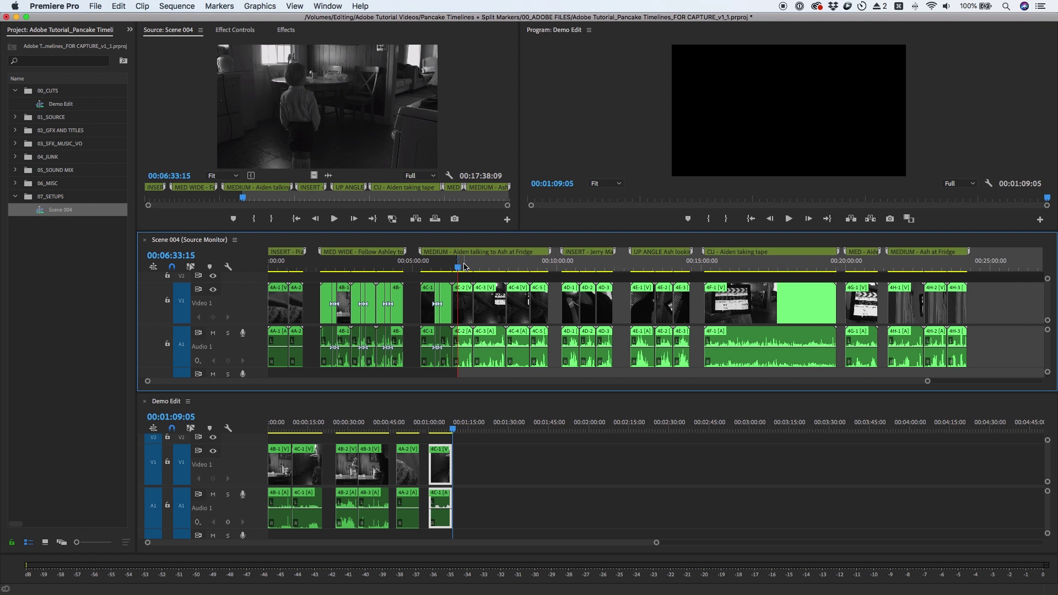
pyautogui.press('o')
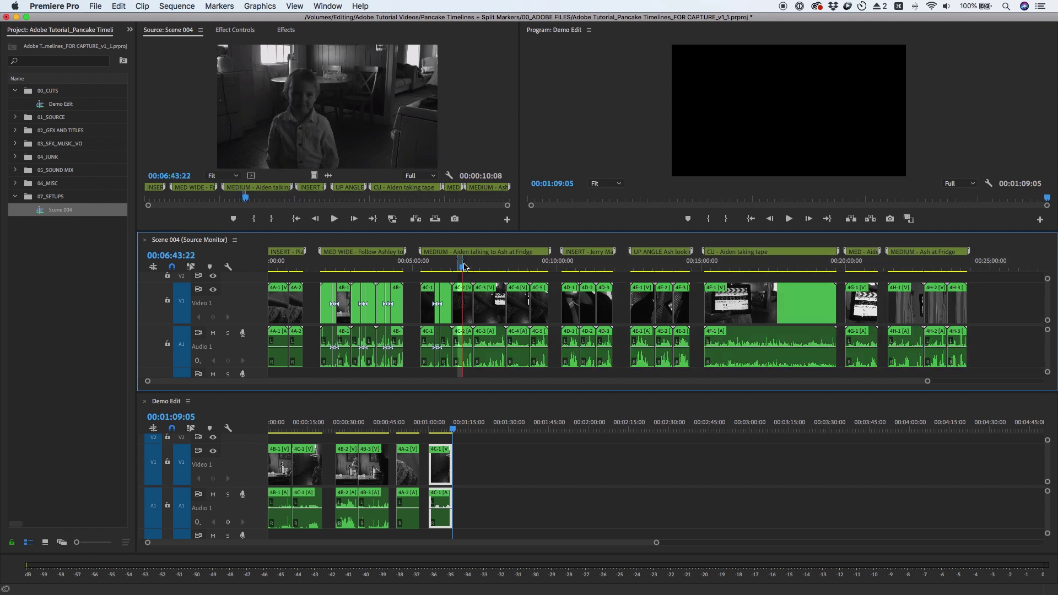
pyautogui.press('.')
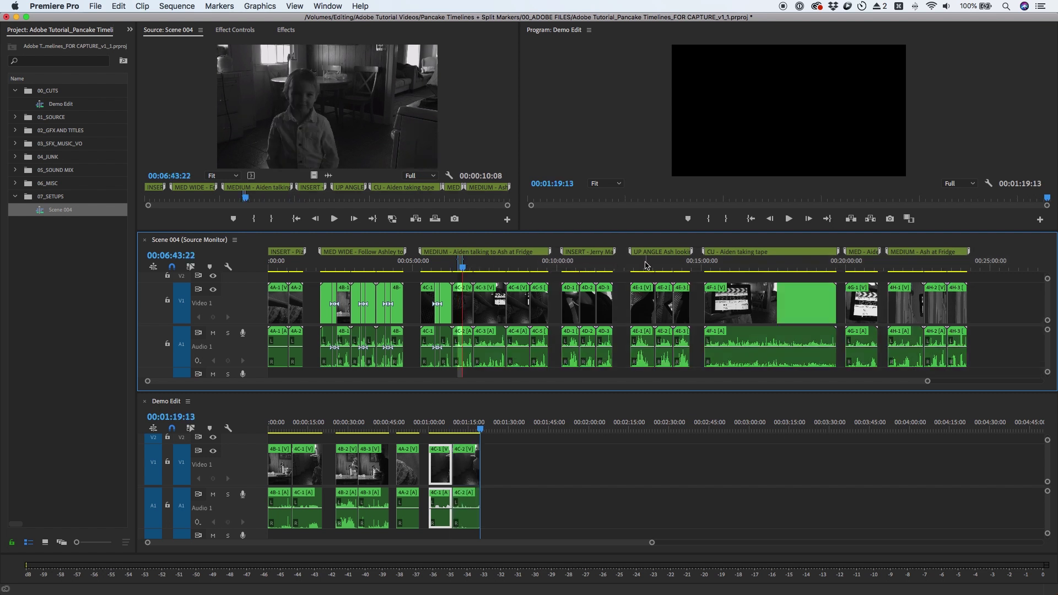
# - Mark and overwrite the 4E-1 up-angle and 4F-1 close-up shots into Demo Edit
pyautogui.click(647, 267)
pyautogui.press('i')
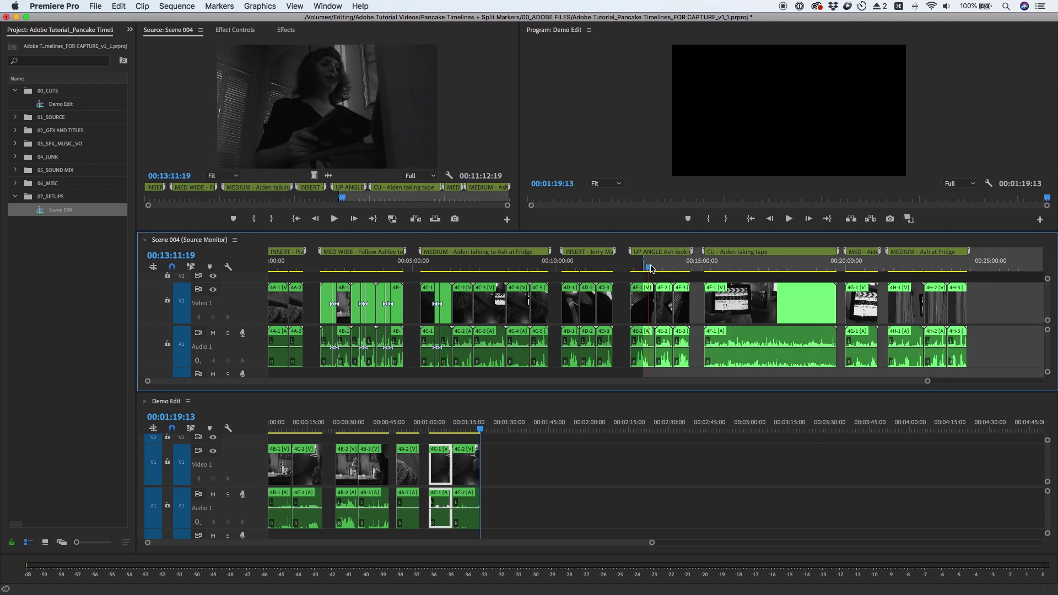
pyautogui.press('o')
pyautogui.press('.')
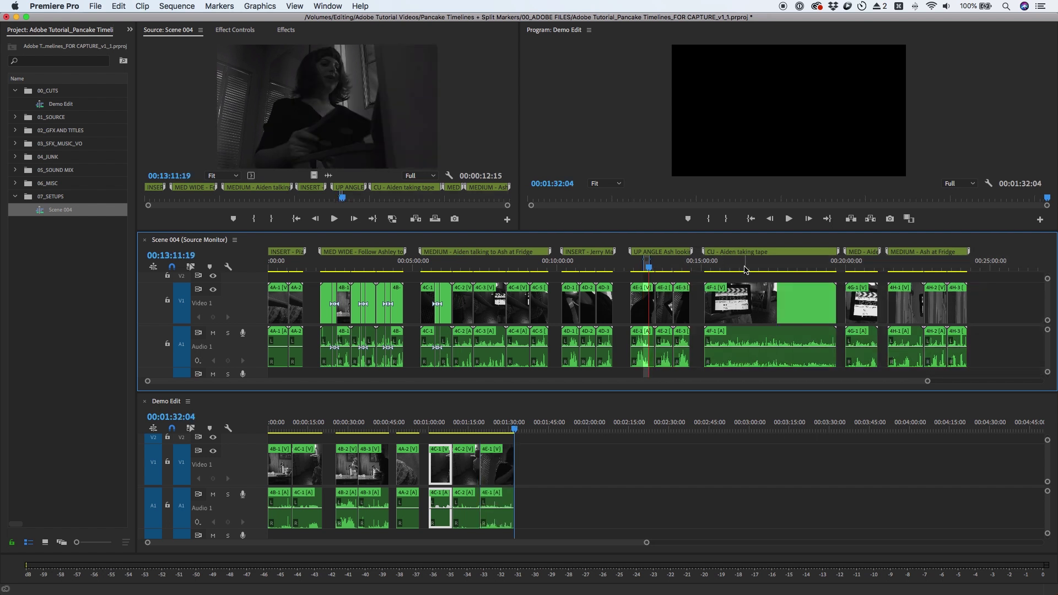
pyautogui.click(744, 267)
pyautogui.press('i')
pyautogui.moveTo(743, 267); pyautogui.dragTo(750, 267)
pyautogui.press('o')
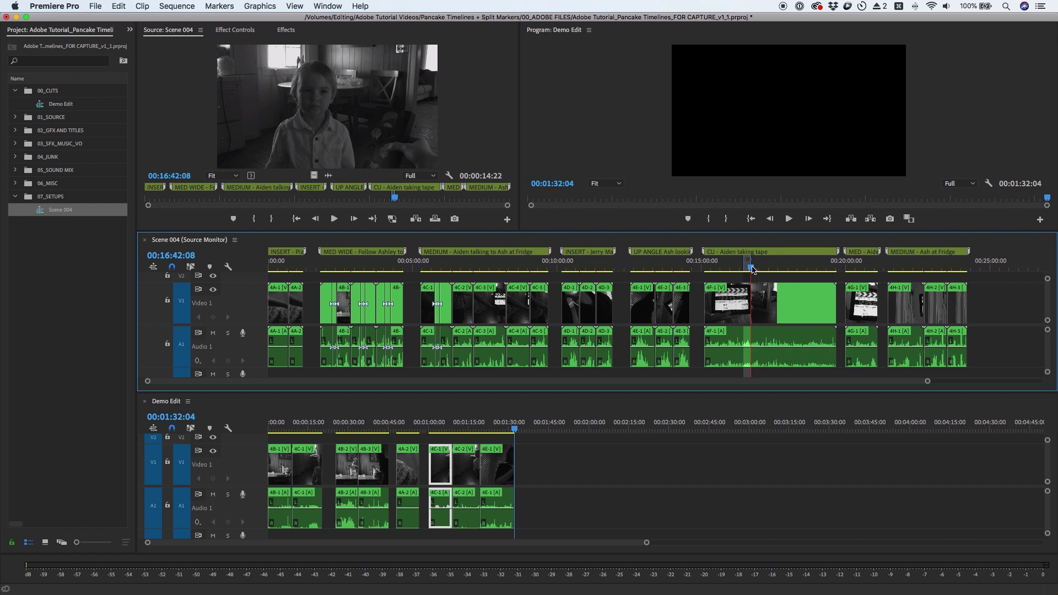
pyautogui.press('.')
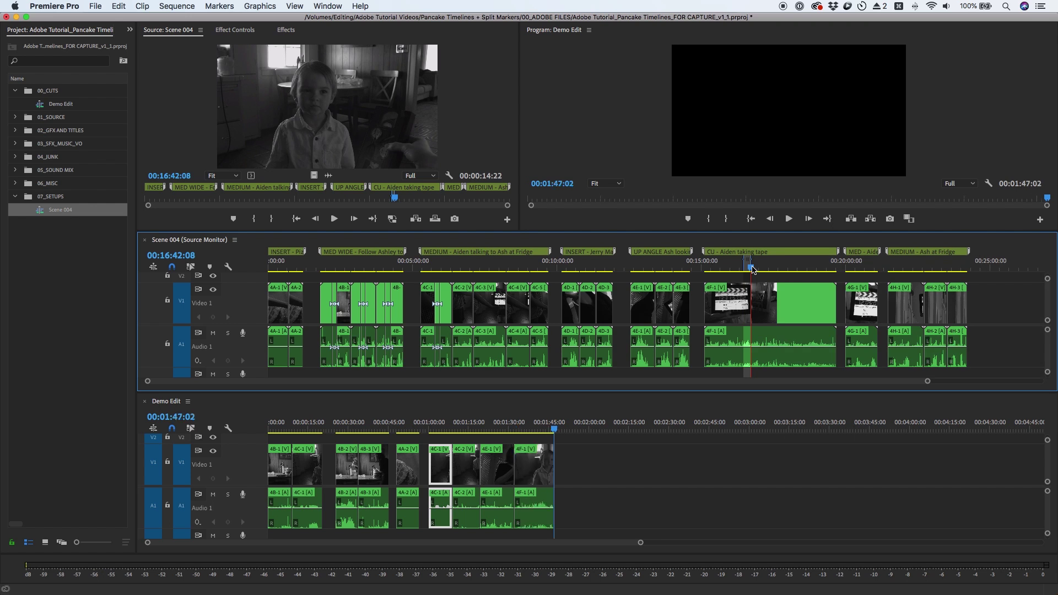